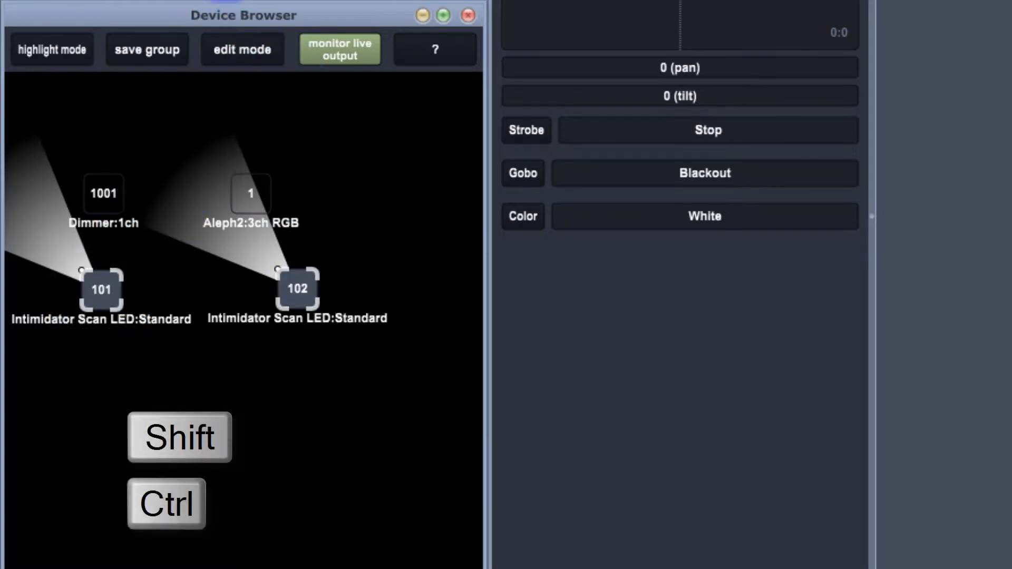
- Save the two selected Intimidator Scan LED fixtures as a new group named Movers
left_click(167, 46)
left_click(268, 373)
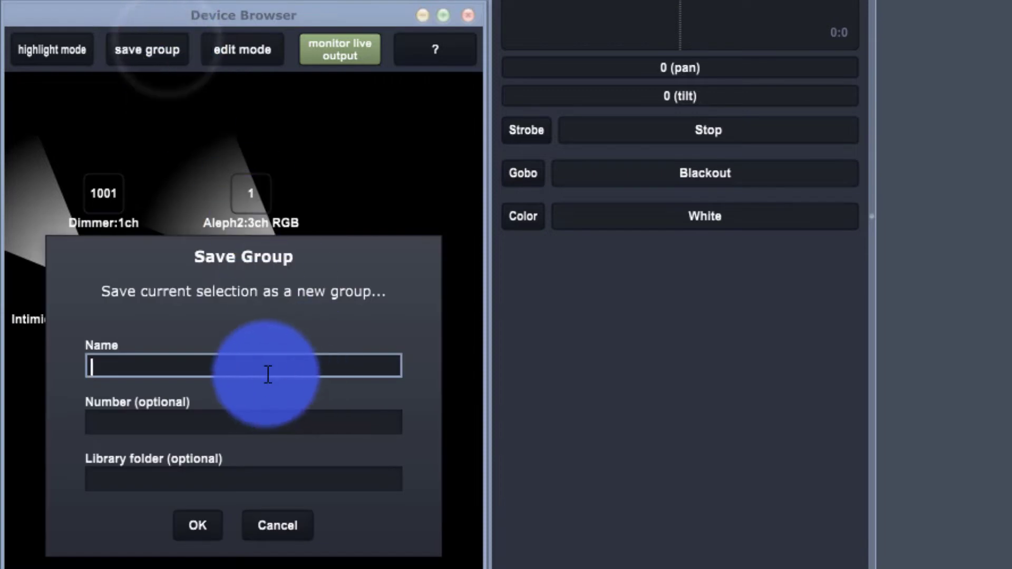
type("Mover")
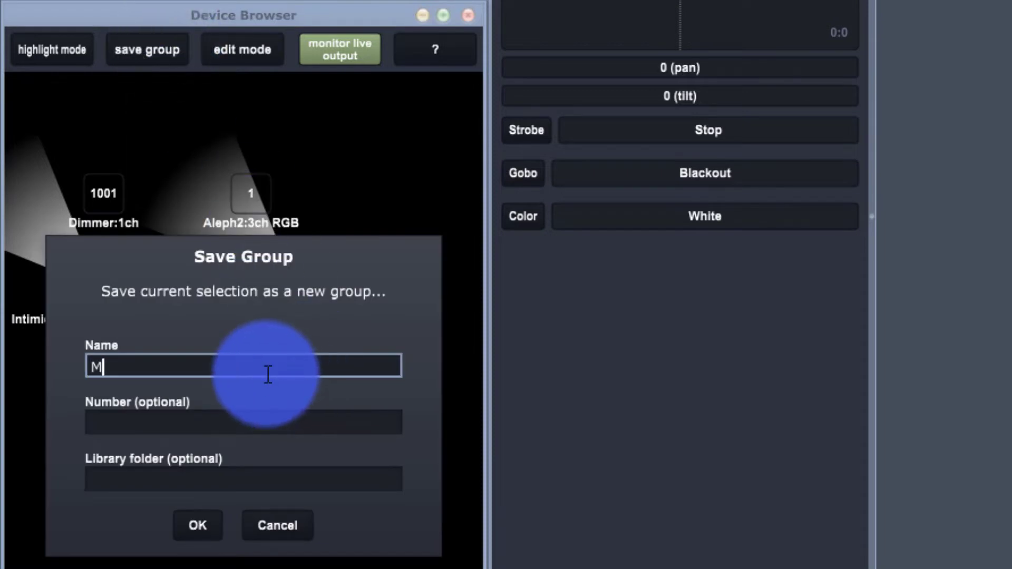
type("s")
key("Return")
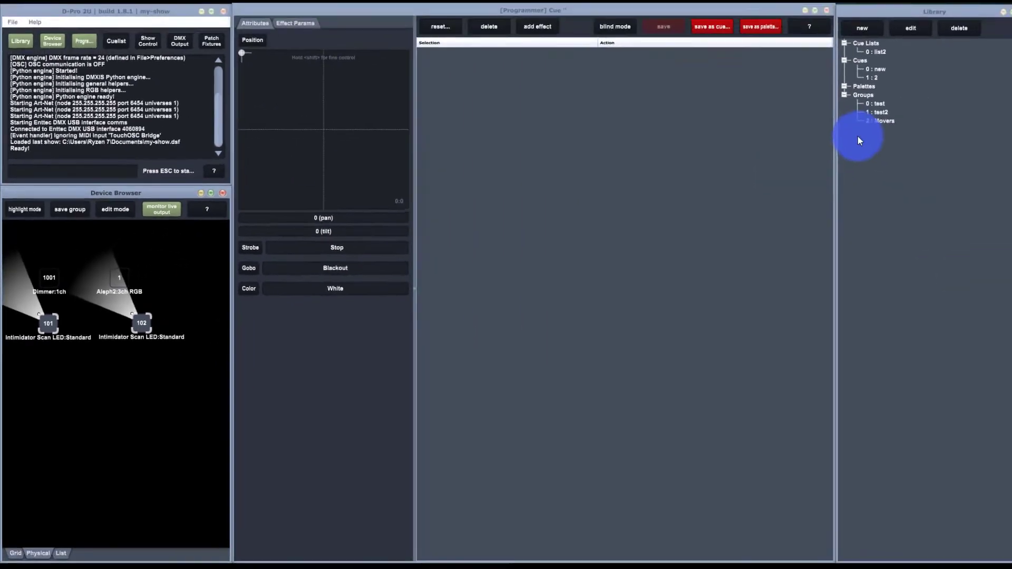
left_click(846, 147)
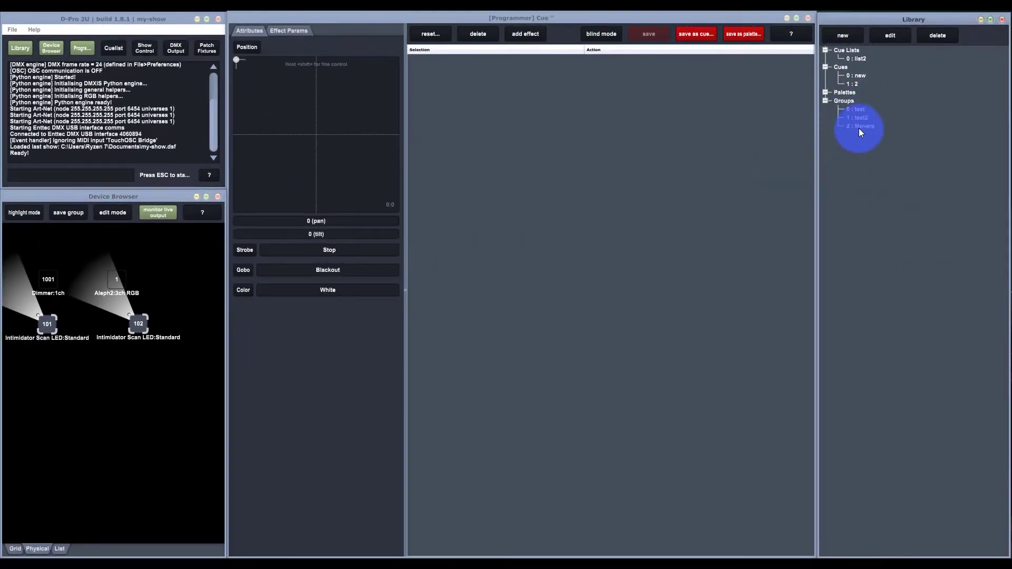
- Clear the fixture selection, recall the Movers group from the Library and set its position to 65% pan and 13% tilt
left_click(155, 389)
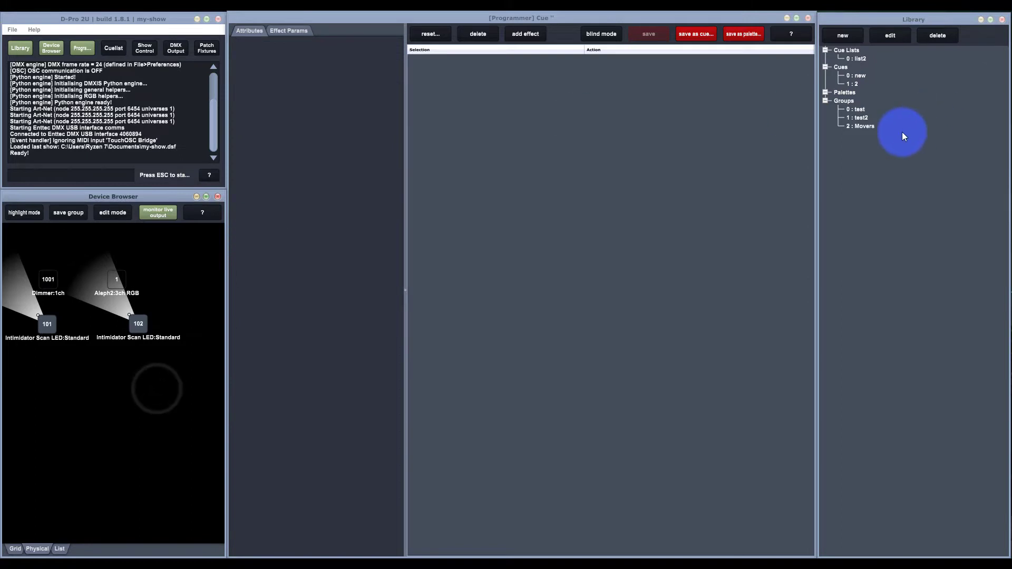
left_click(862, 124)
left_click_drag(303, 112, 340, 78)
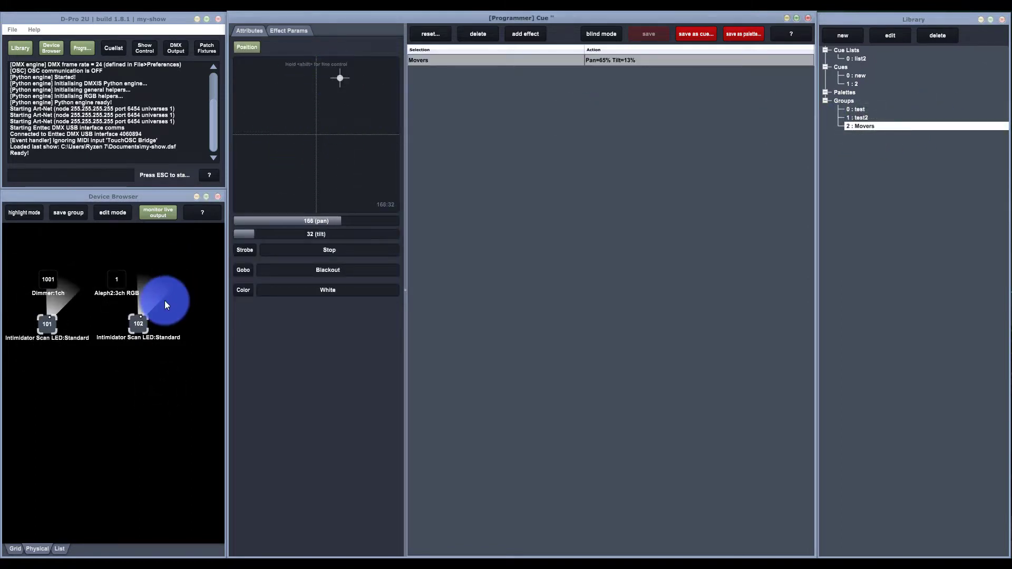
- Clear the group selection and select fixtures 101 and 102 together directly in the Device Browser
left_click(129, 348)
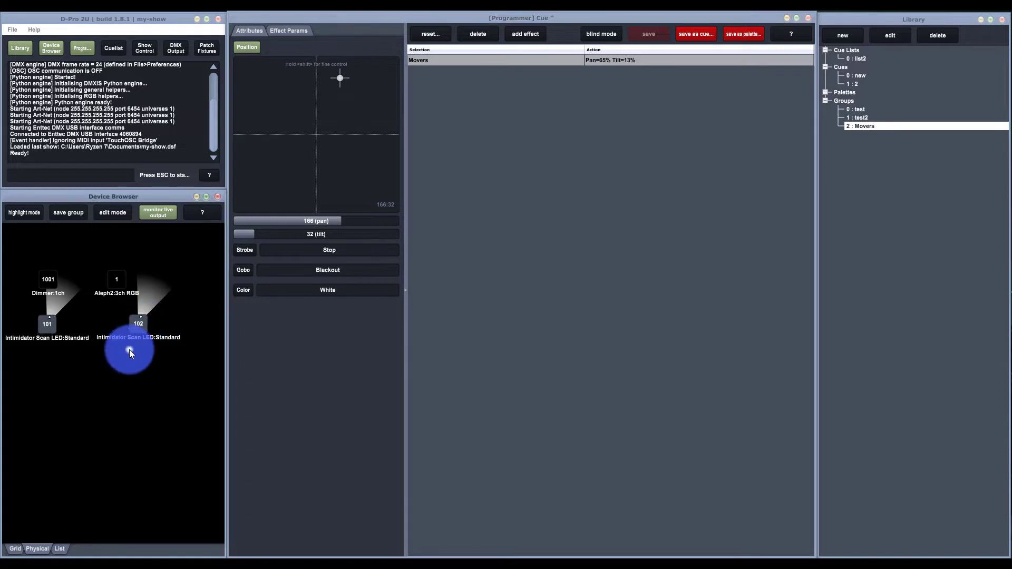
left_click(132, 331)
left_click(116, 363)
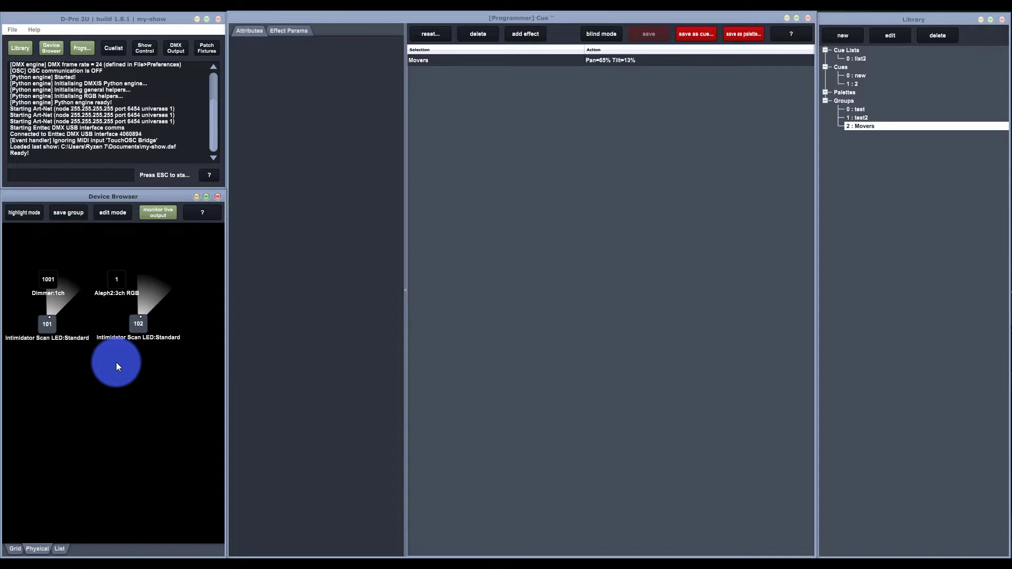
left_click_drag(182, 363, 57, 321)
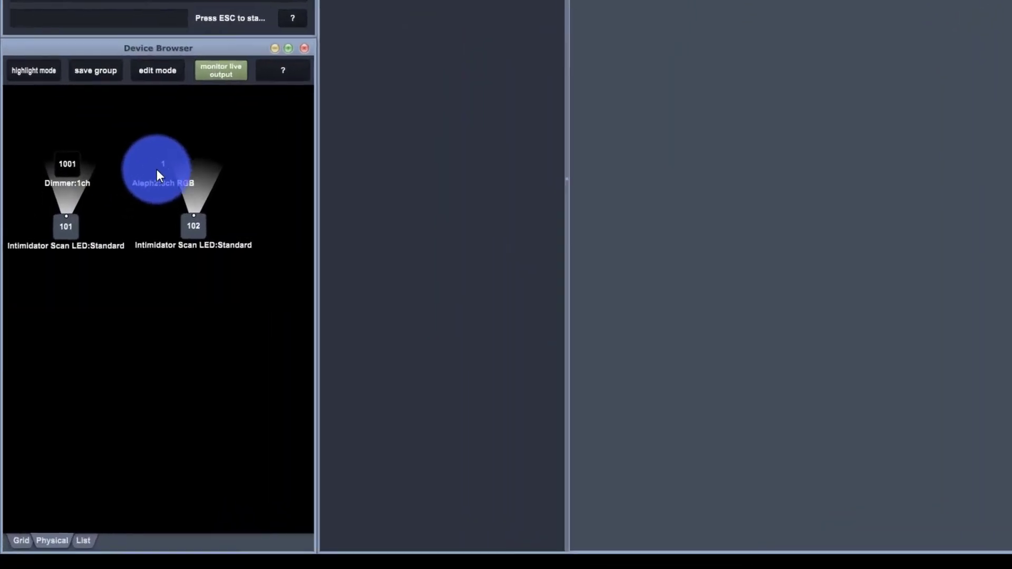
- Select the Aleph2 RGB fixture and the Dimmer one after the other to view their controls, and clear the selection
left_click(167, 150)
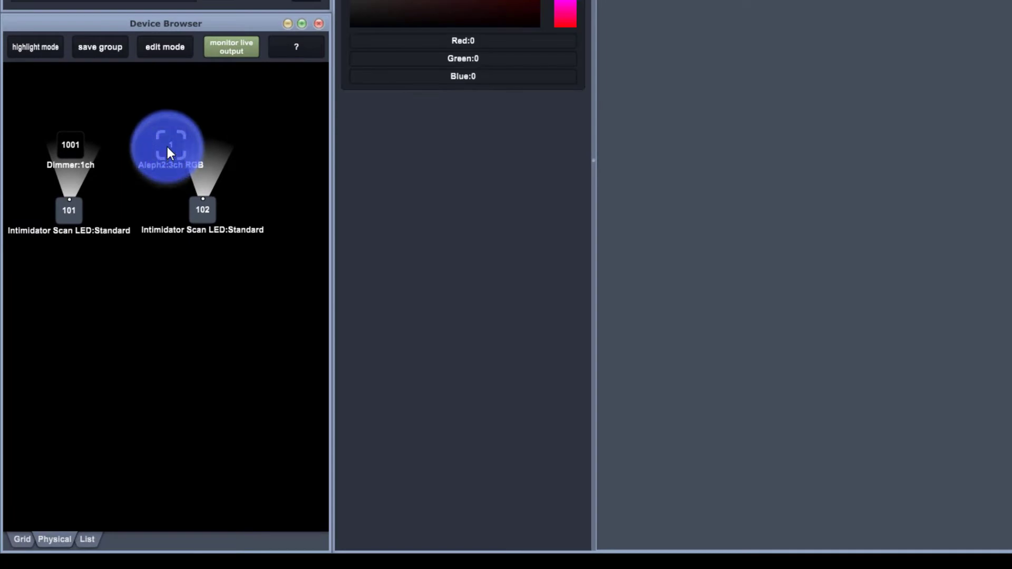
left_click(54, 150)
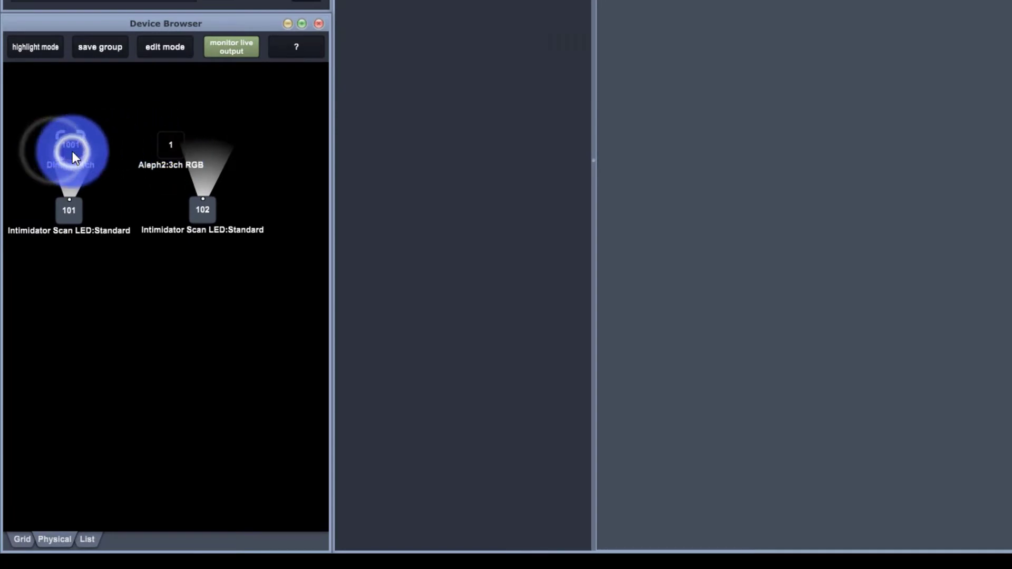
left_click(108, 126)
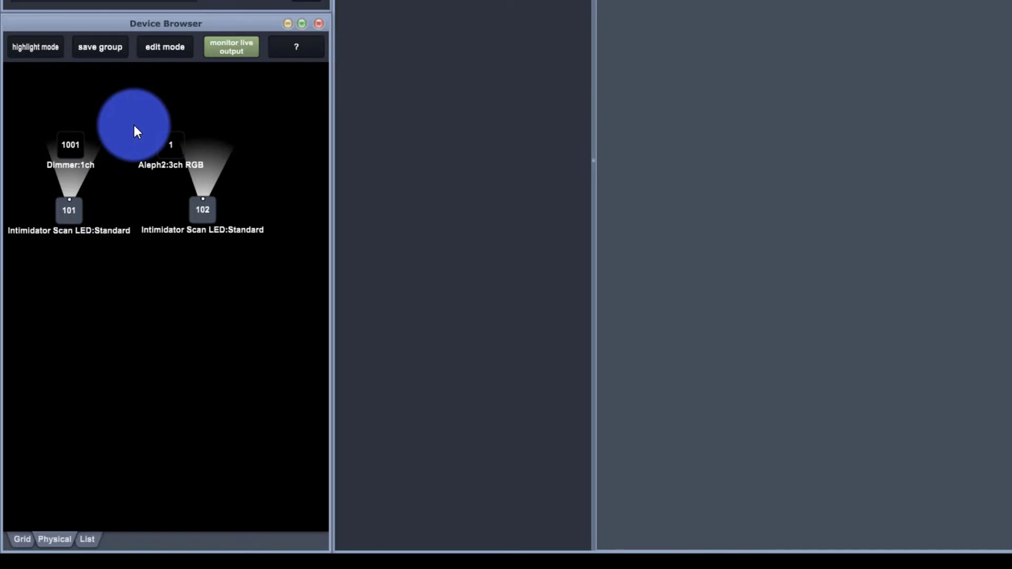
- Turn on highlight mode and identify the Dimmer and the Aleph2 RGB fixture by selecting them alternately
left_click(57, 46)
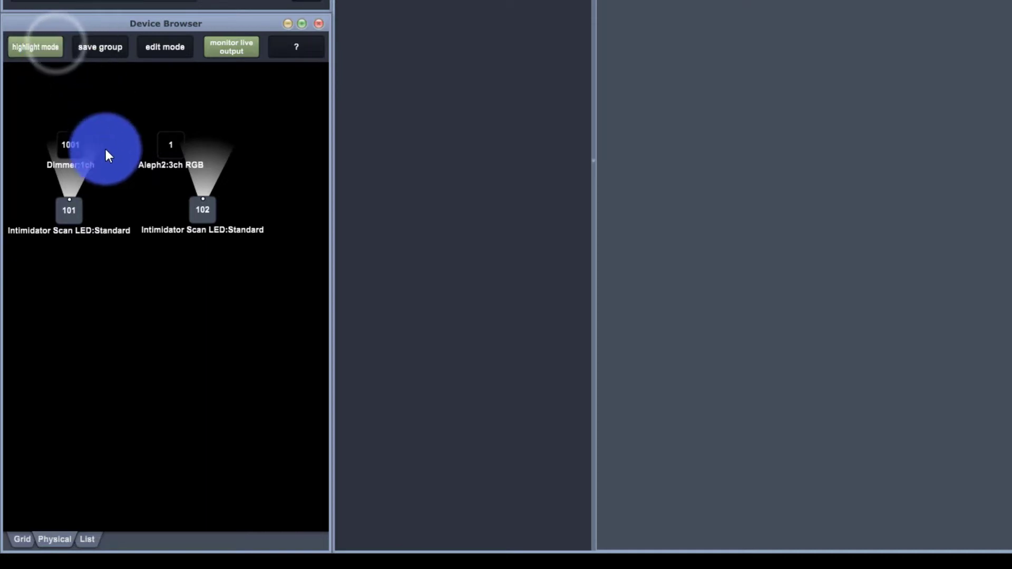
left_click(77, 145)
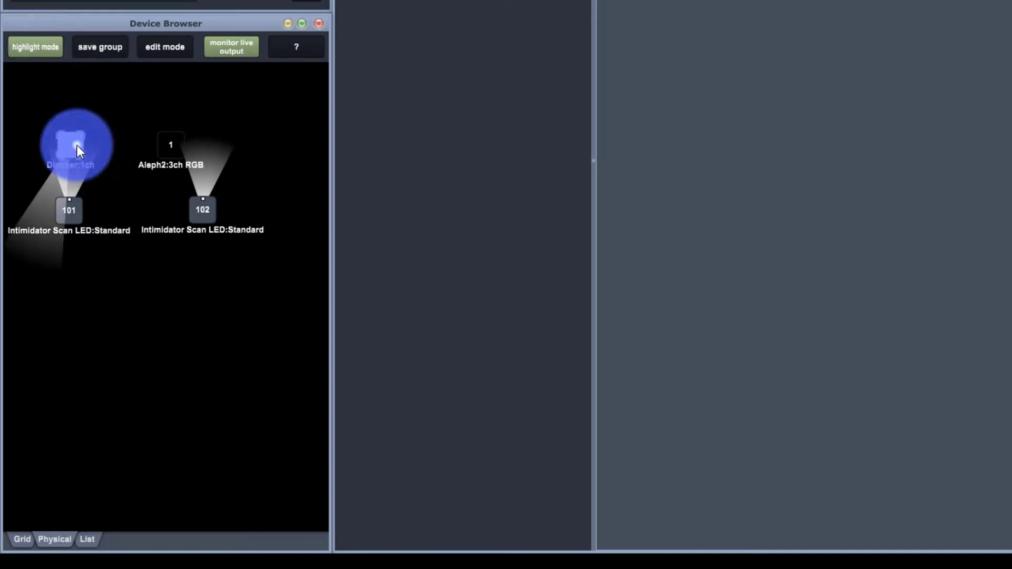
left_click(165, 138)
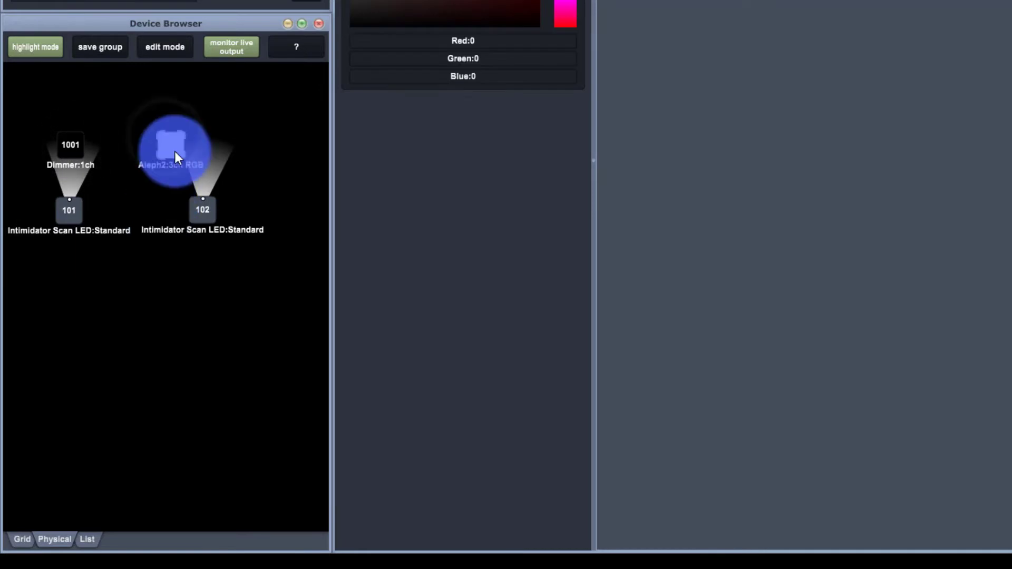
left_click(77, 138)
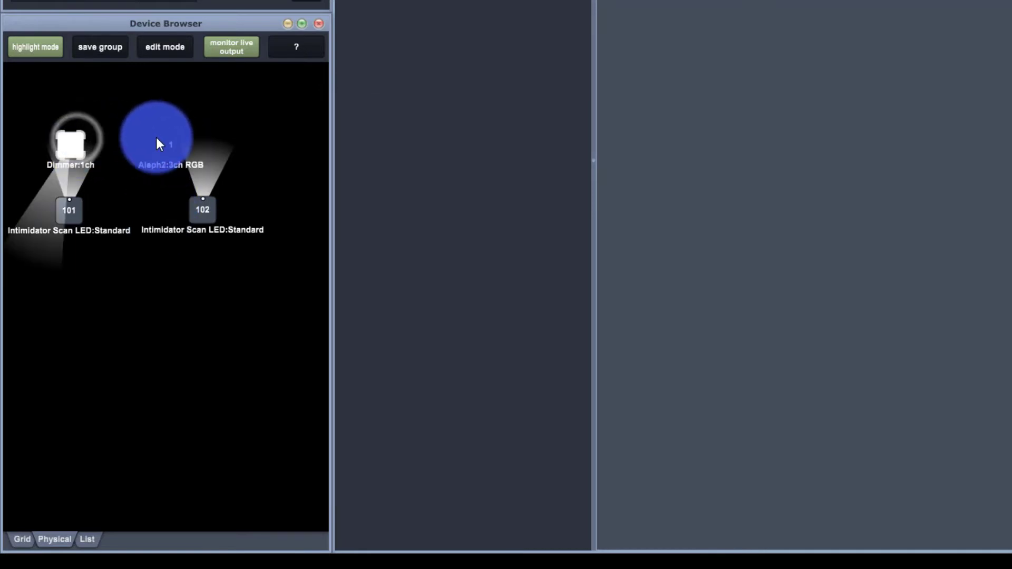
left_click(156, 138)
left_click(77, 150)
left_click(169, 153)
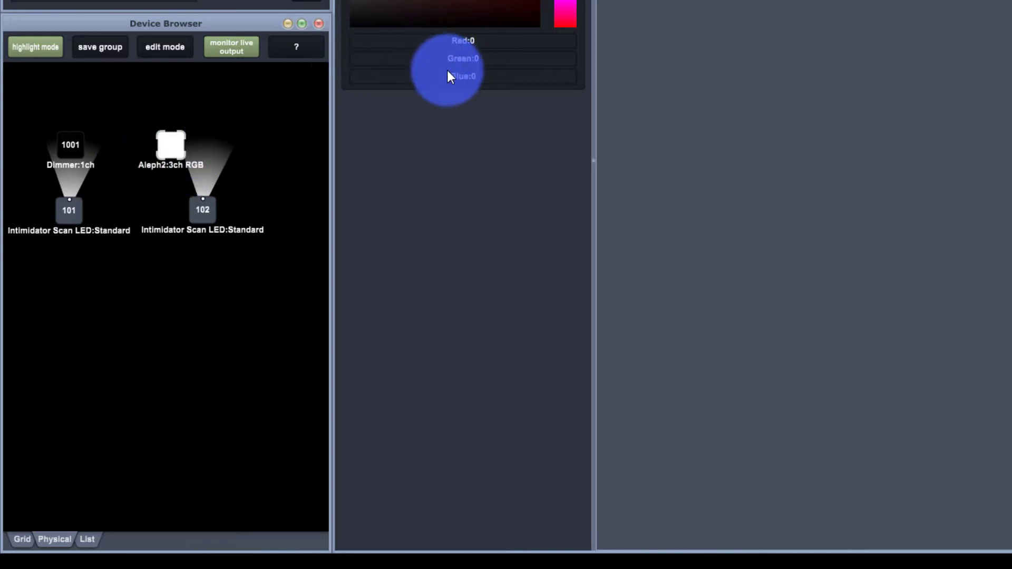
left_click(39, 55)
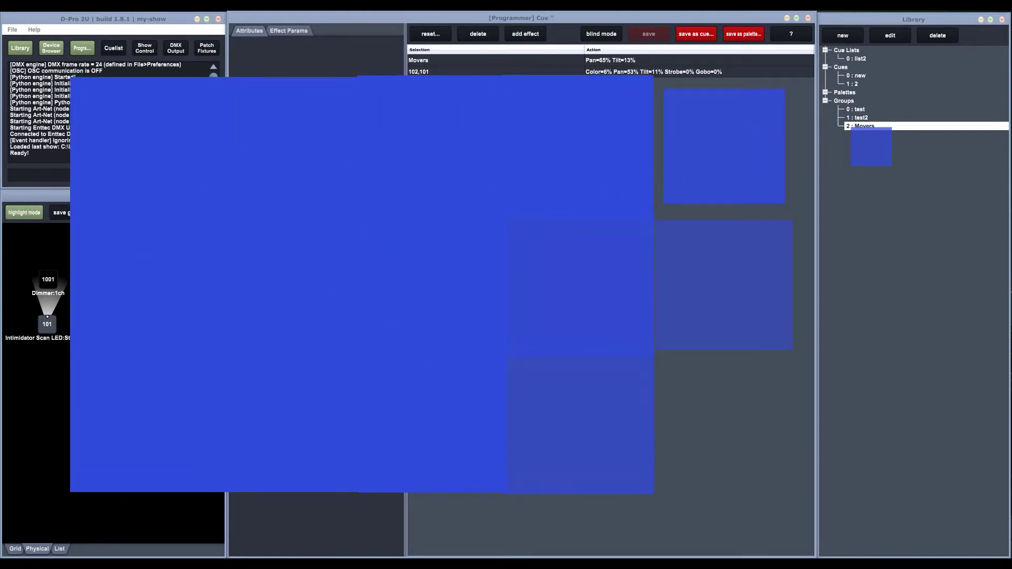
- Save the programmer contents as a new cue named 3
left_click(693, 32)
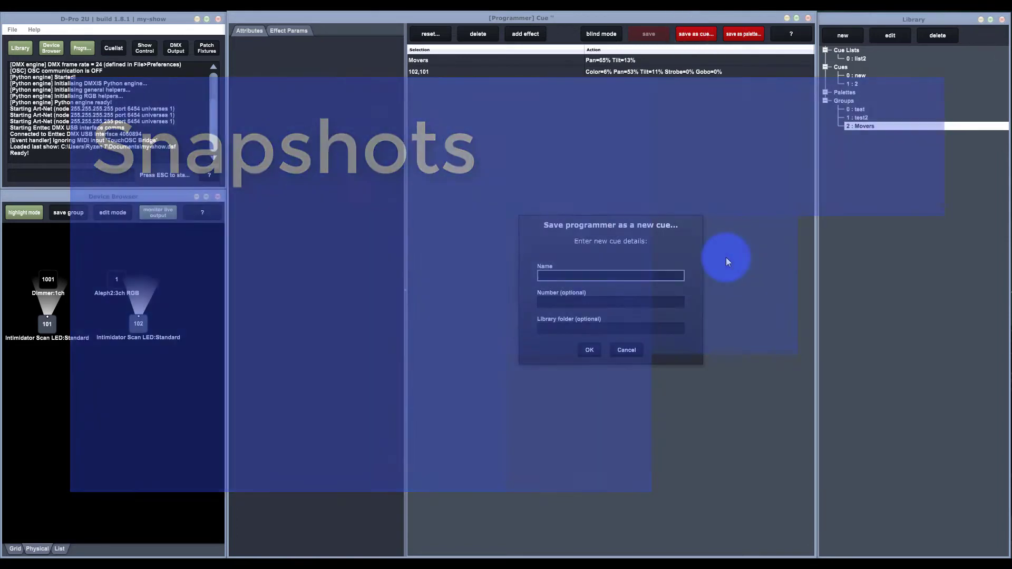
type("3")
key("Return")
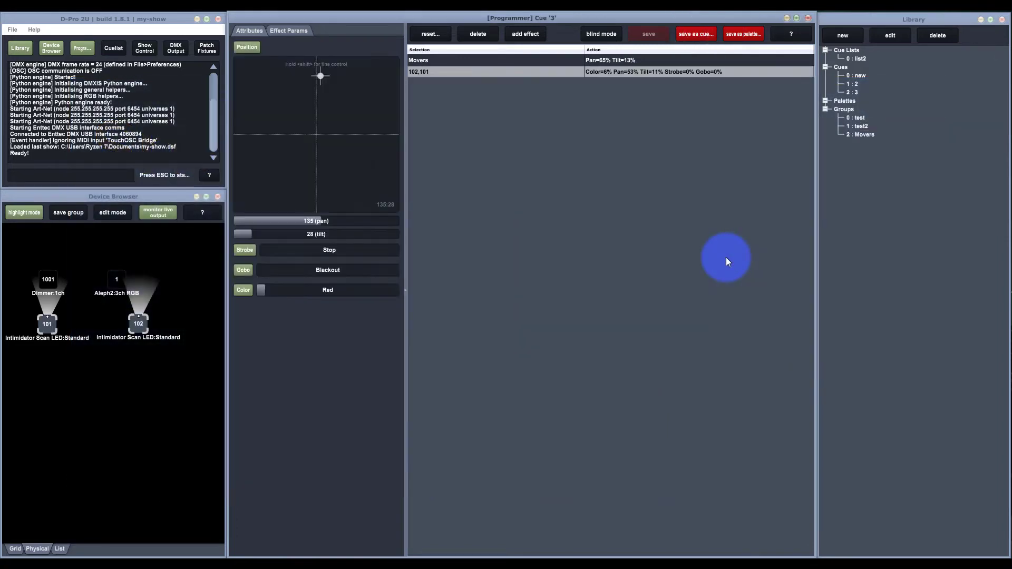
- Close the Programmer window and open the Show Control window, leaving no snapshot created
left_click(808, 18)
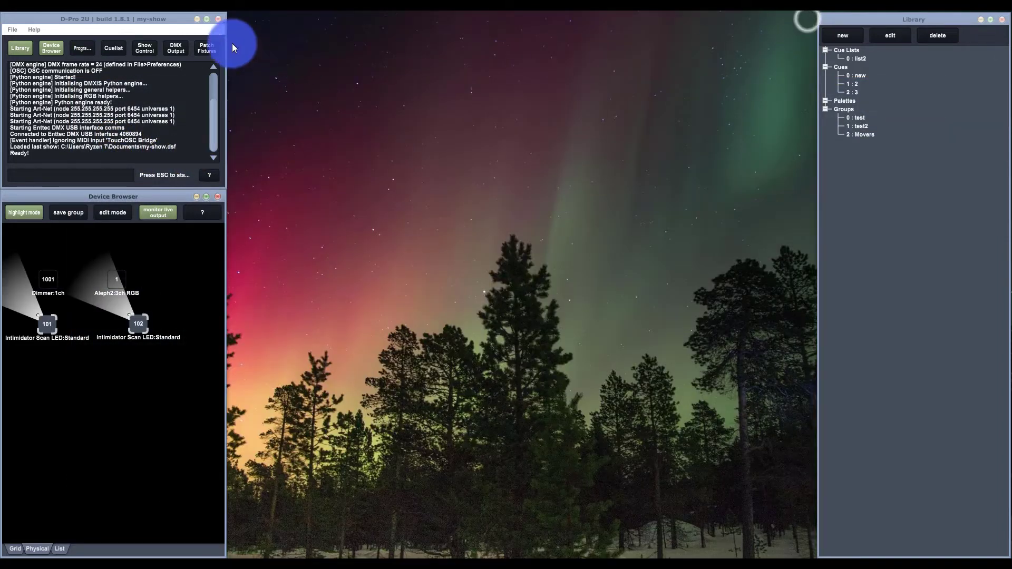
left_click(142, 50)
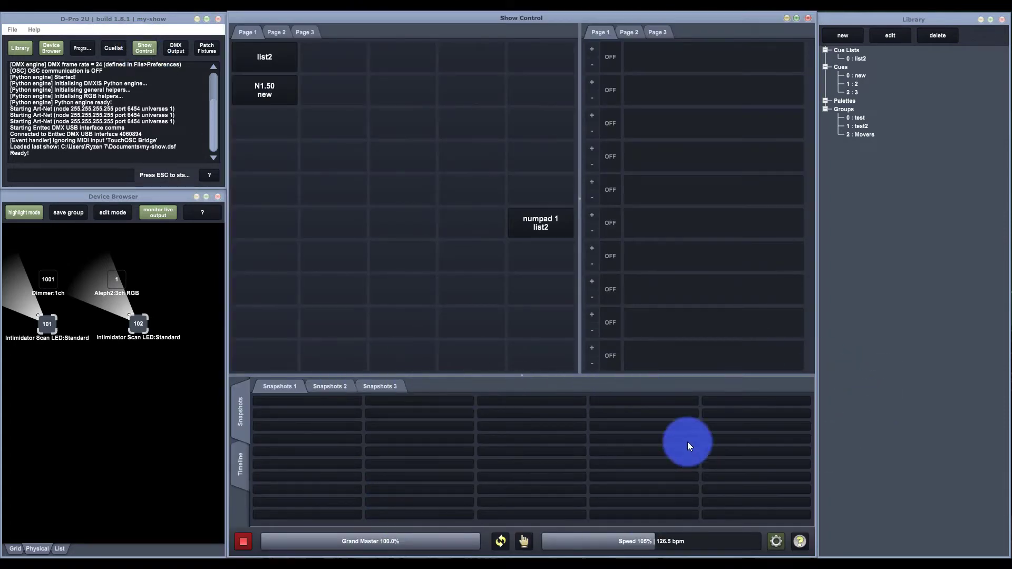
left_click(627, 422)
left_click(539, 314)
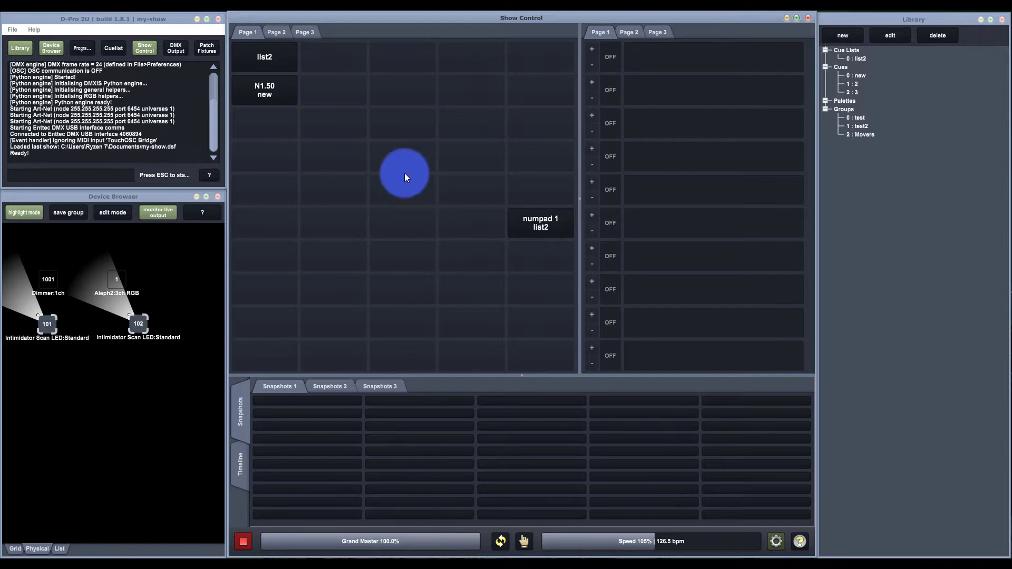
- Activate the list2 and new playbacks on Page 1 and store them as Snap1 in the first slot of Snapshots 1
left_click(281, 90)
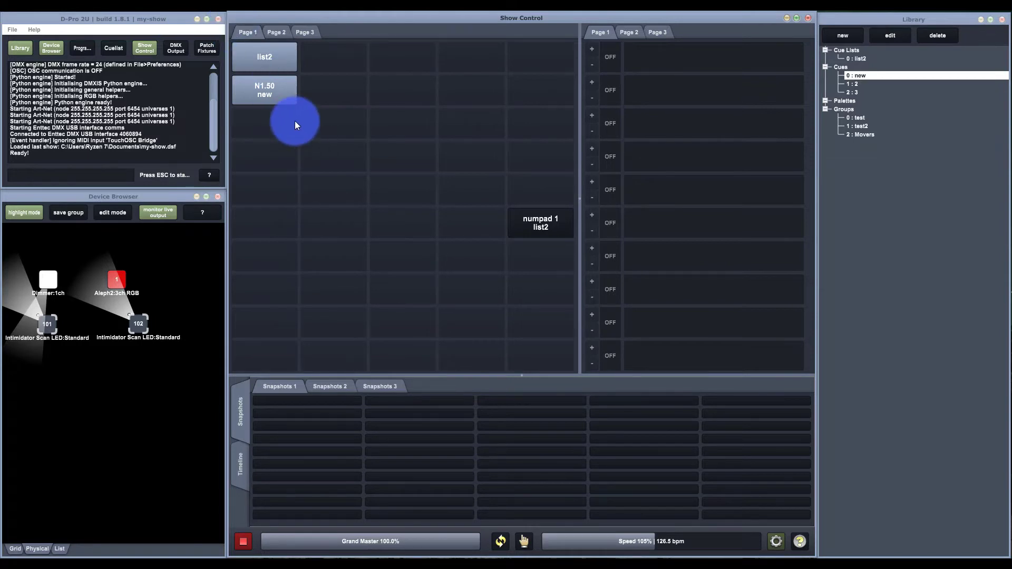
left_click(327, 401)
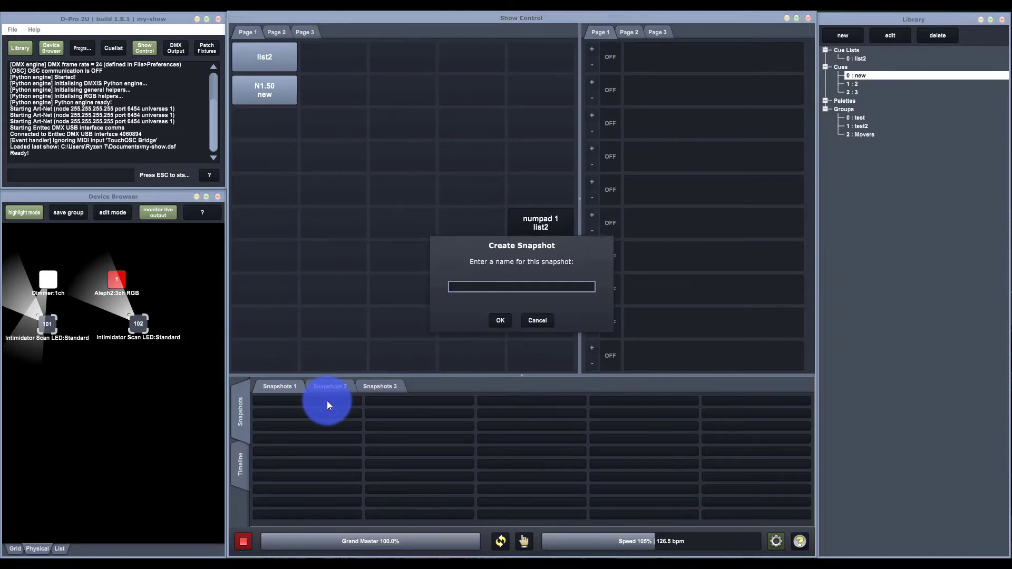
type("Snap1")
key("Return")
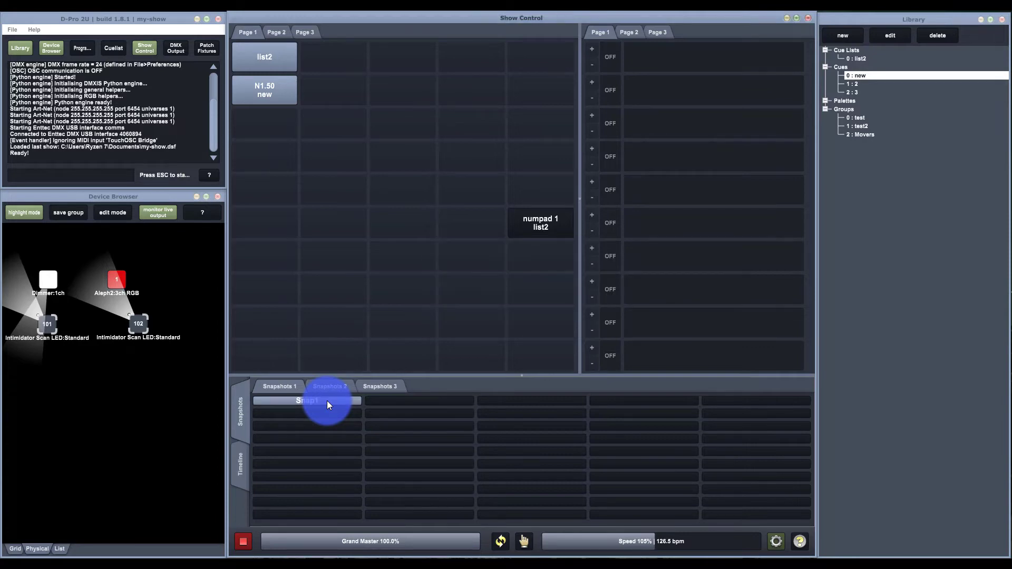
- Test Snap1 by toggling it off and on, release the new and list2 playbacks individually, and deactivate the snapshot
left_click(327, 400)
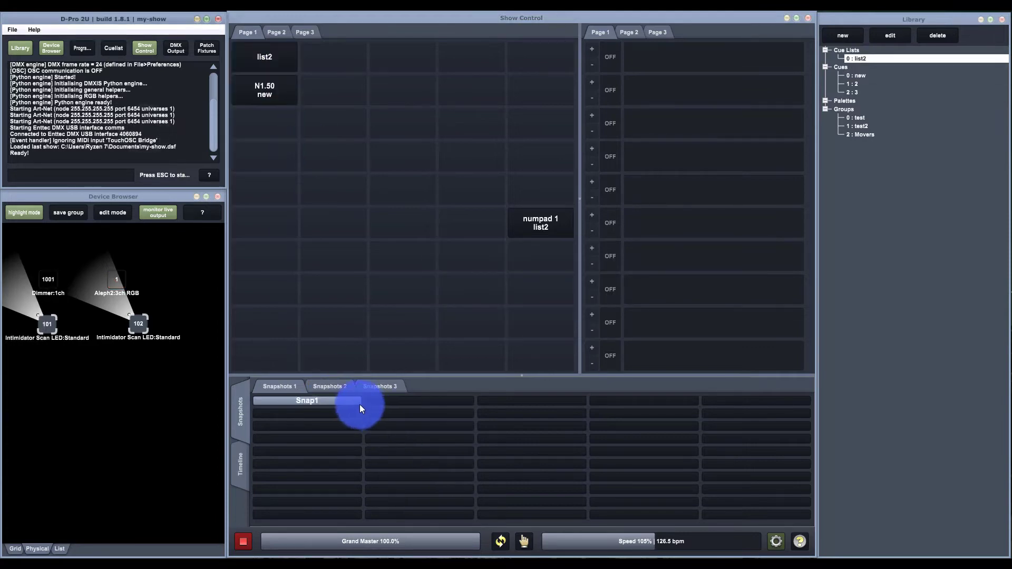
left_click(353, 402)
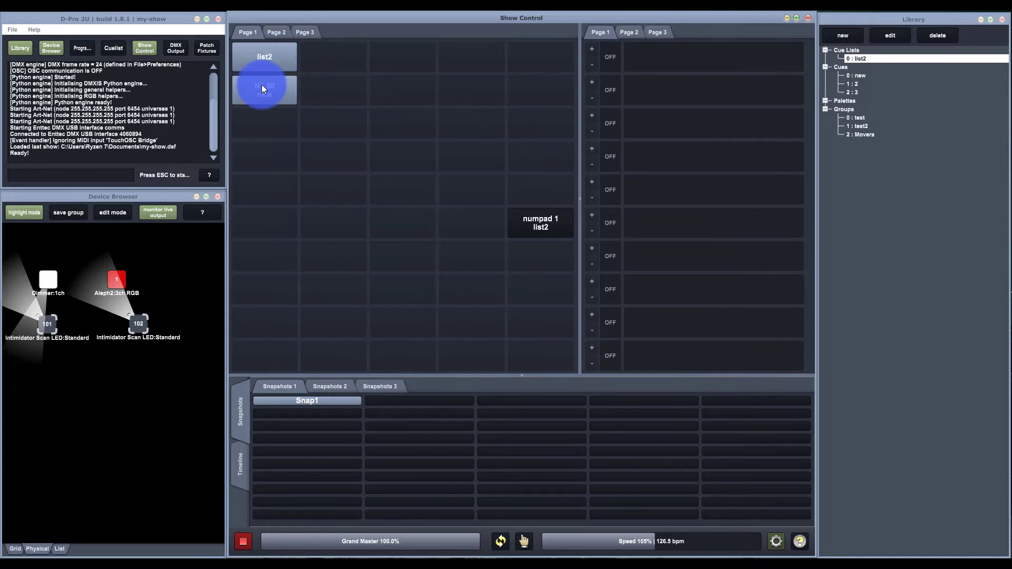
left_click(258, 58)
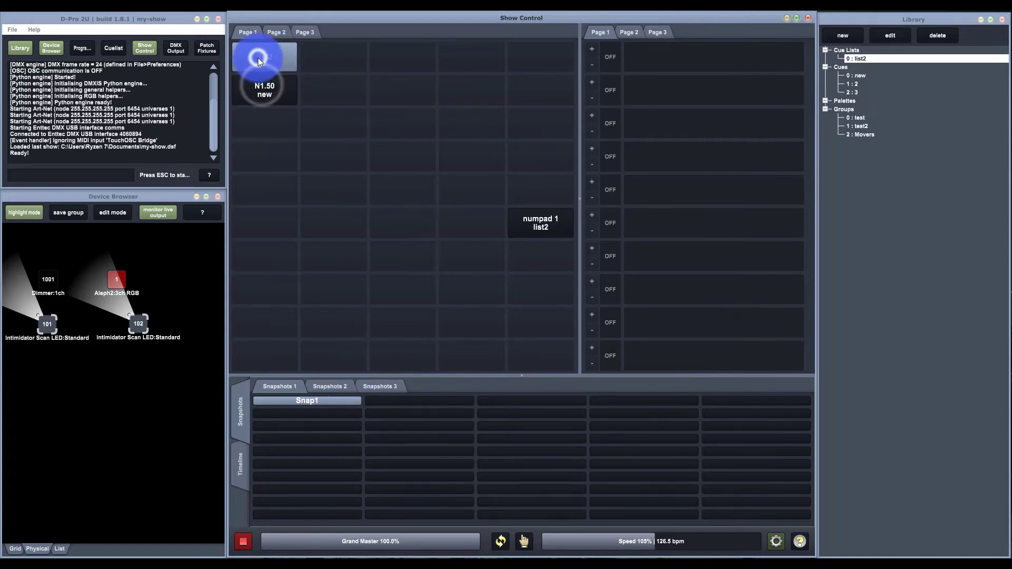
left_click(308, 407)
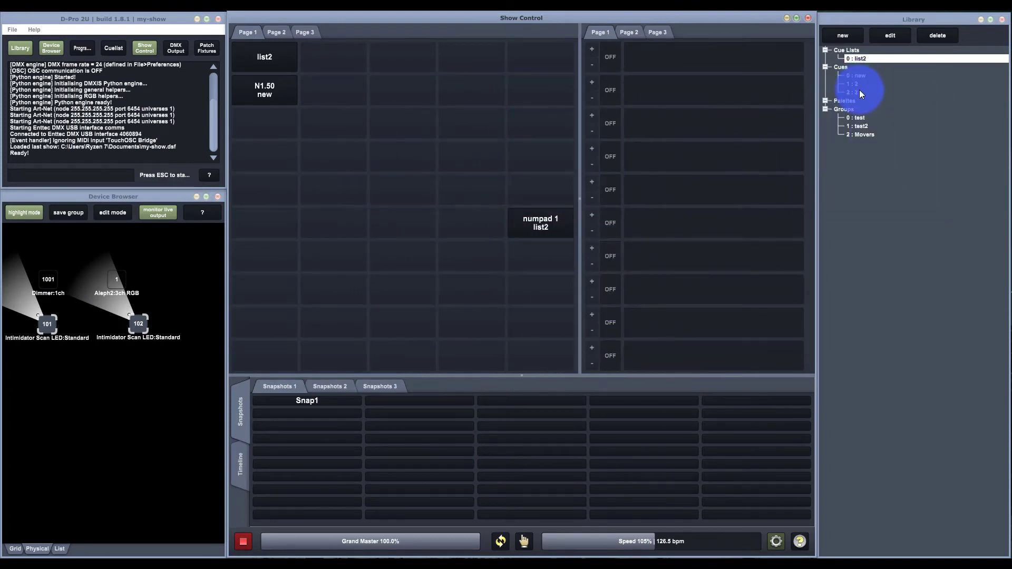
- Assign the cue named new from the Library to the first fader on Page 1
left_click(859, 83)
left_click(858, 75)
left_click_drag(858, 75, 663, 62)
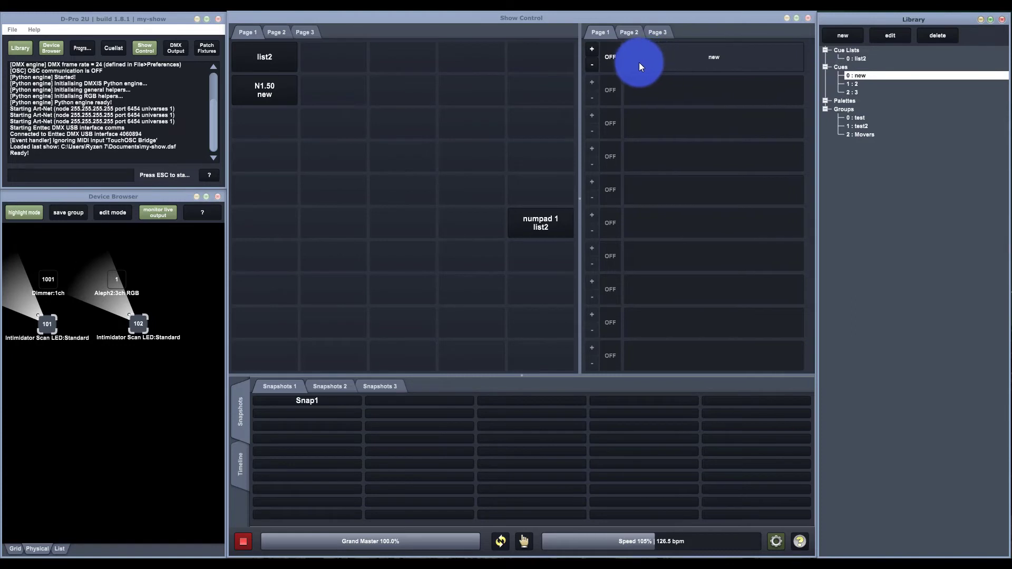
- Try the fader of the new cue, raising it to 100% and trimming it to 97%
left_click_drag(624, 62, 532, 54)
left_click_drag(626, 46, 603, 84)
left_click_drag(627, 52, 794, 75)
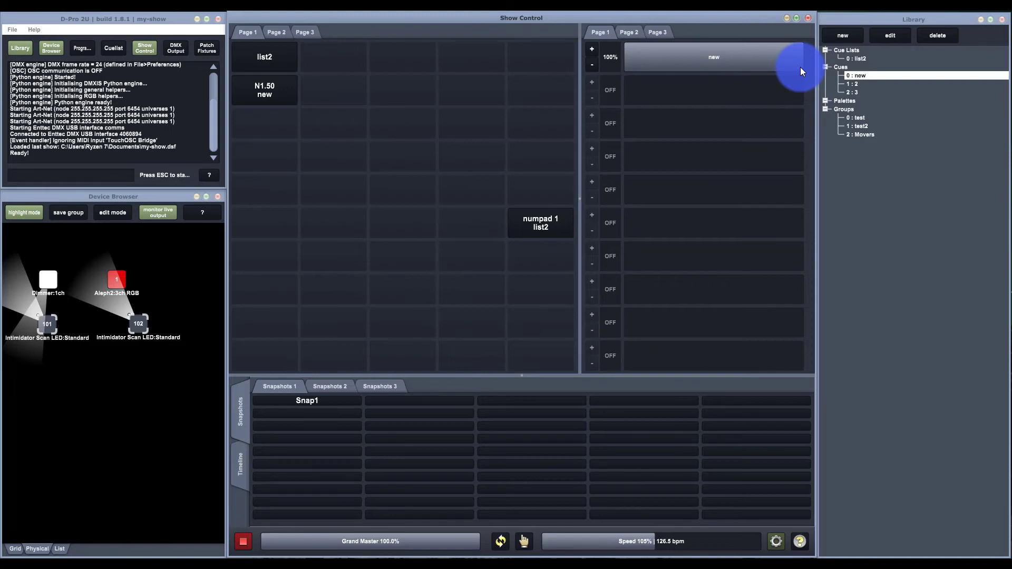
mouse_move(800, 68)
left_mouse_down()
mouse_move(592, 71)
mouse_move(736, 64)
mouse_move(798, 74)
left_mouse_up()
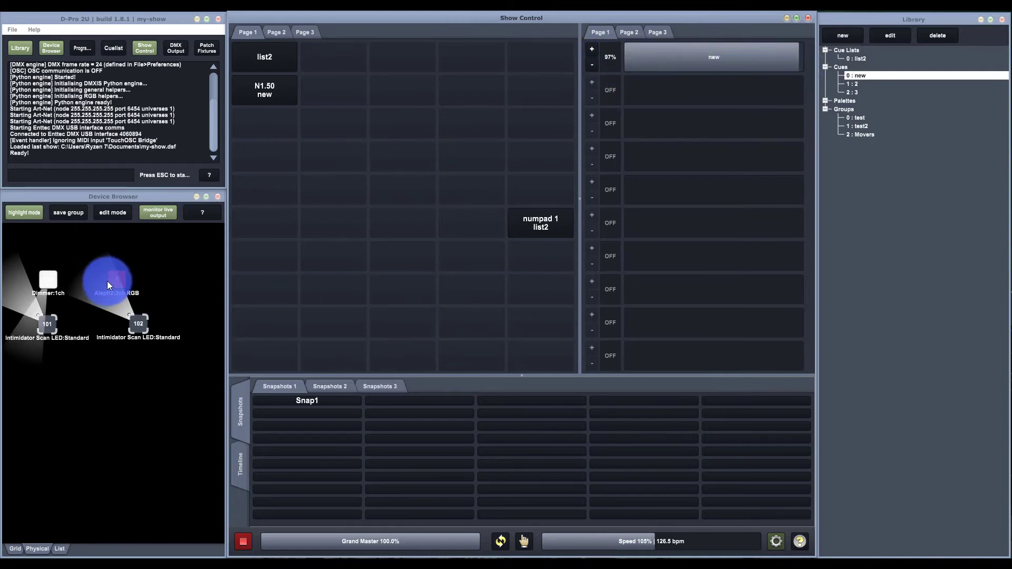
- Turn off highlight mode and reselect fixtures 101 and 102 in the Device Browser
left_click(132, 279)
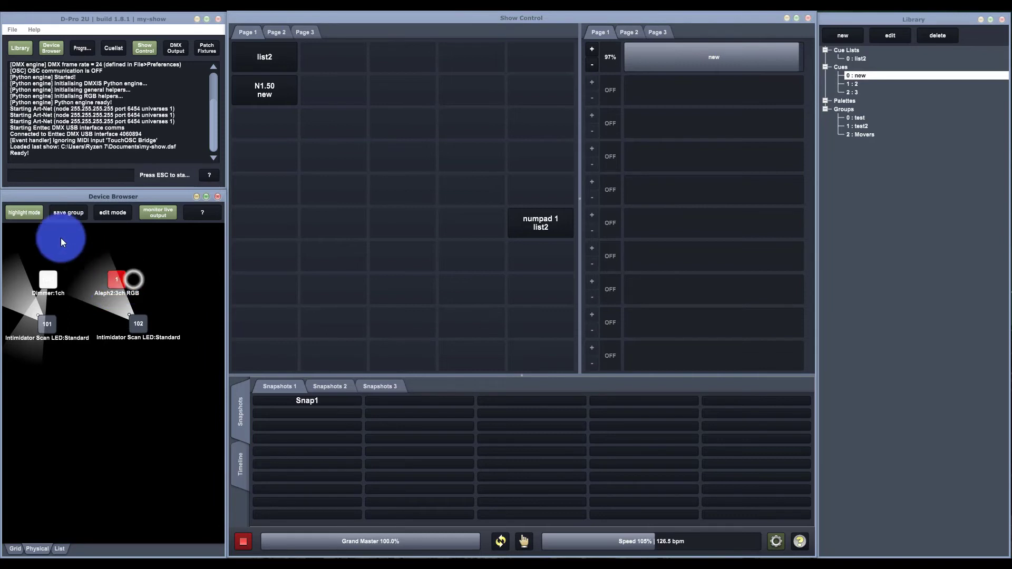
left_click(27, 217)
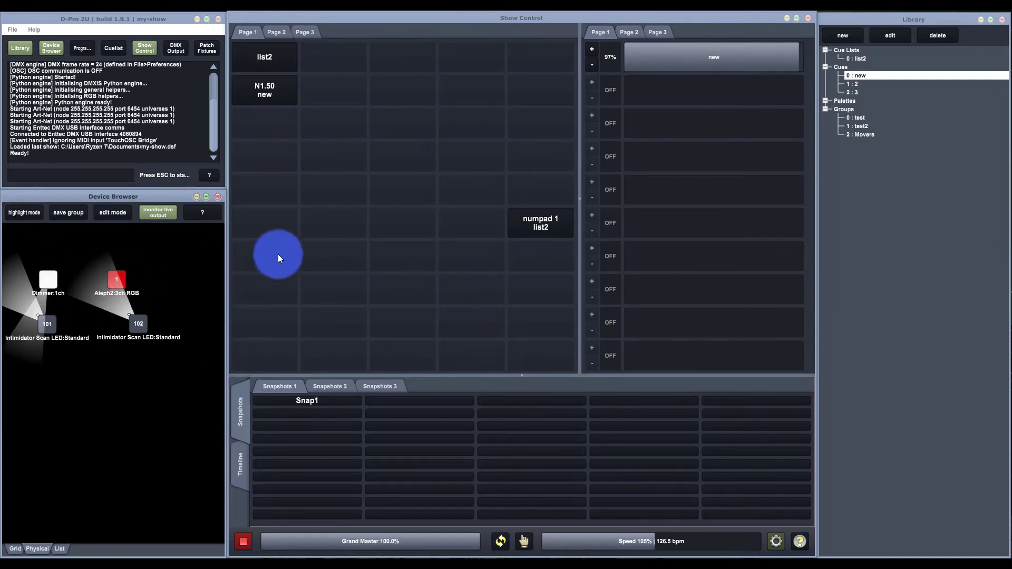
left_click_drag(191, 336, 34, 299)
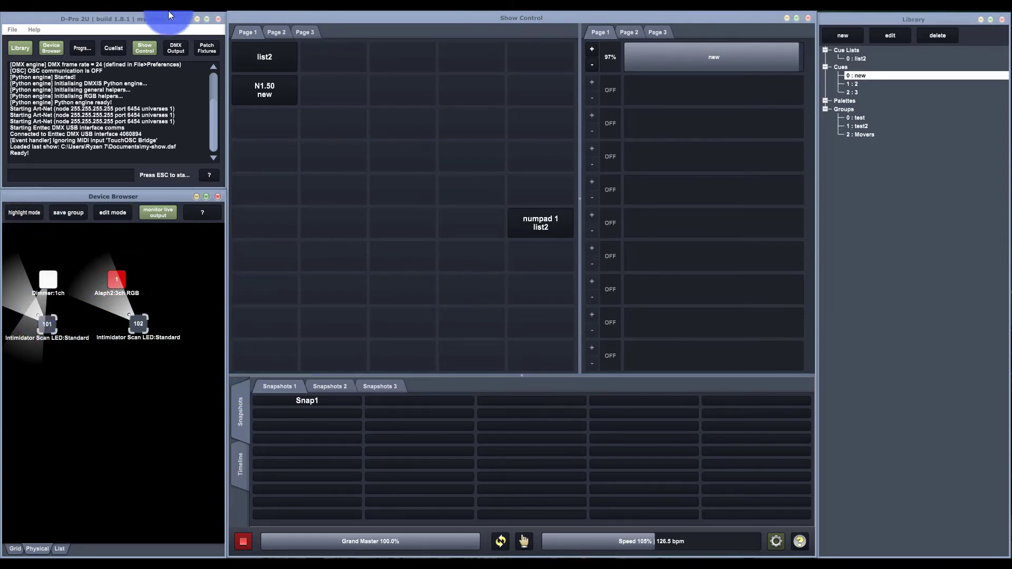
- In the Programmer, set the position of fixtures 101 and 102 to 255 pan and 255 tilt
left_click(87, 46)
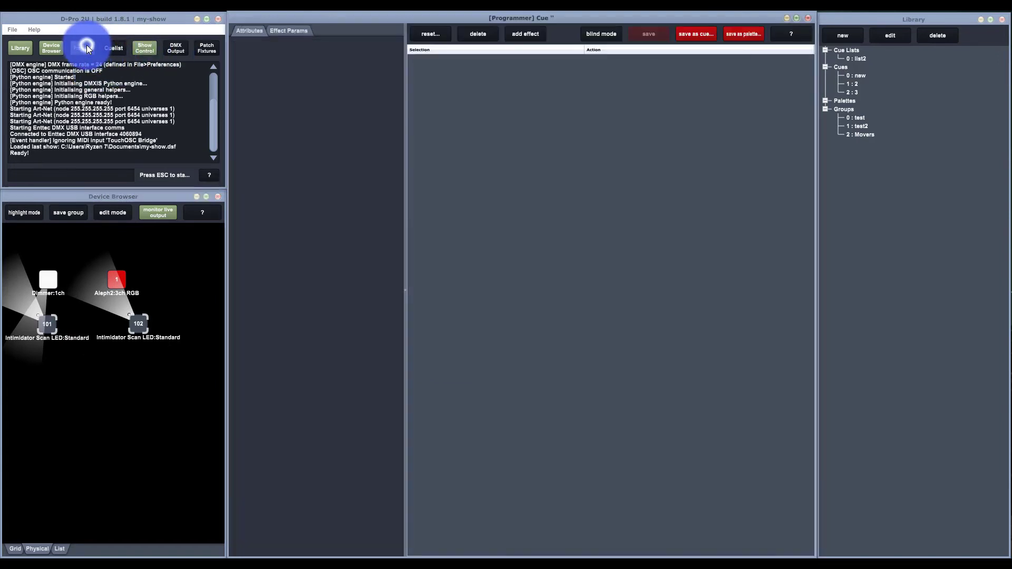
left_click(139, 324)
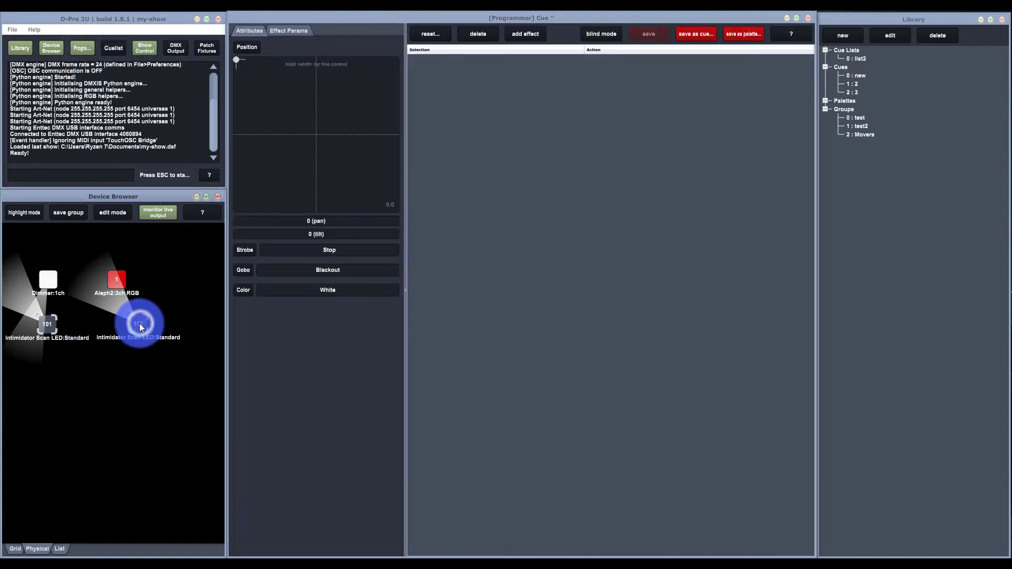
left_click_drag(289, 188, 397, 203)
left_click(565, 57)
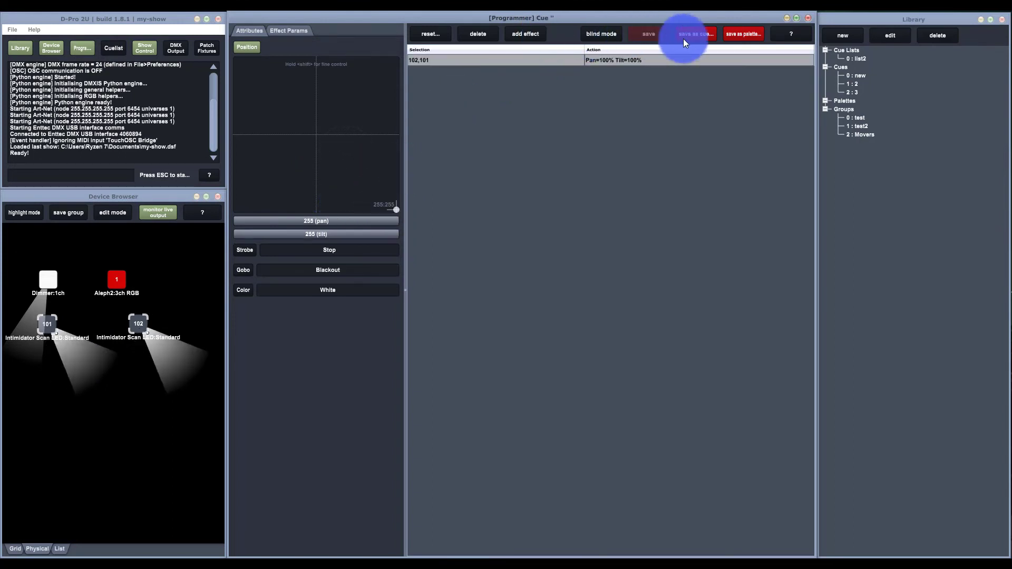
- Save the programmed position as a cue named tilit and assign it to the second fader on Page 1 of Show Control
left_click(709, 38)
type("tilit")
key("Return")
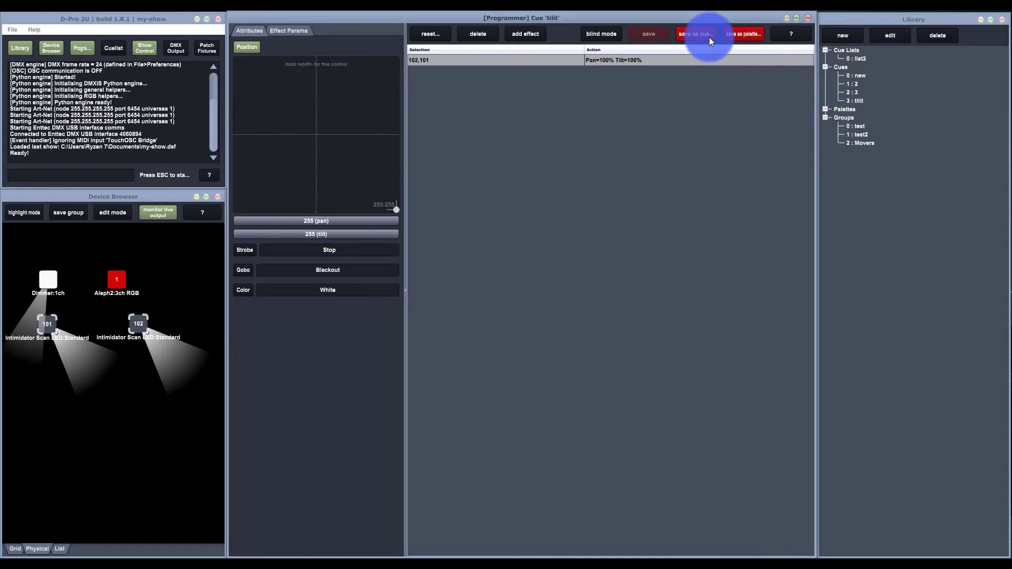
left_click(806, 14)
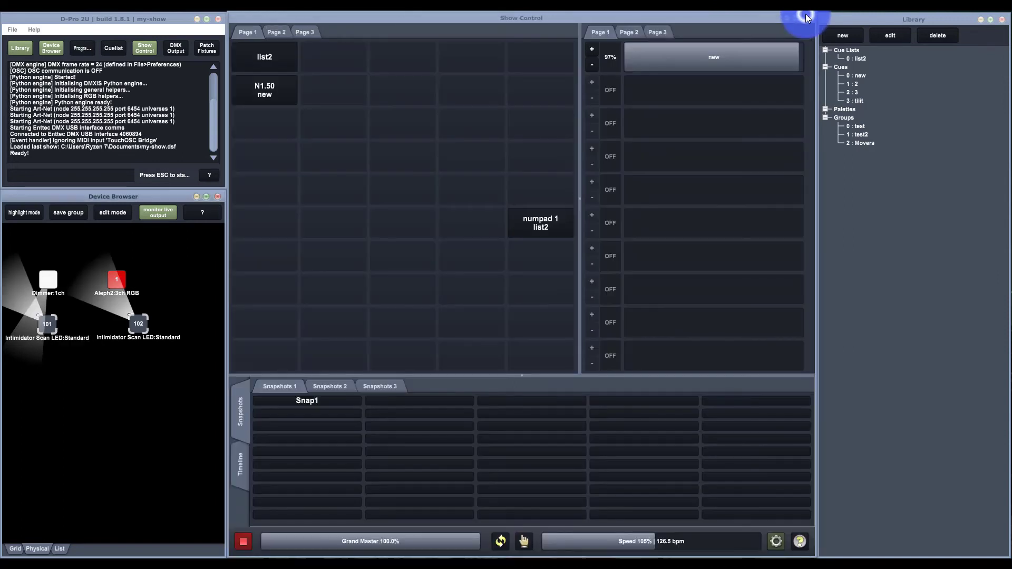
left_click_drag(859, 101, 667, 88)
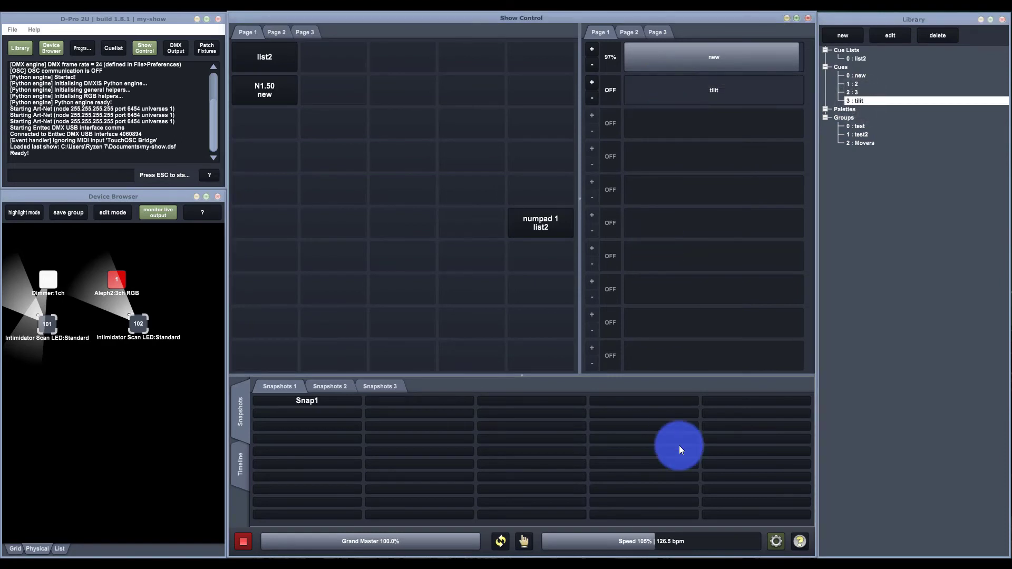
- Enable Override for the tilit fader, leave the properties mode, and raise the fader to 96%
left_click(772, 537)
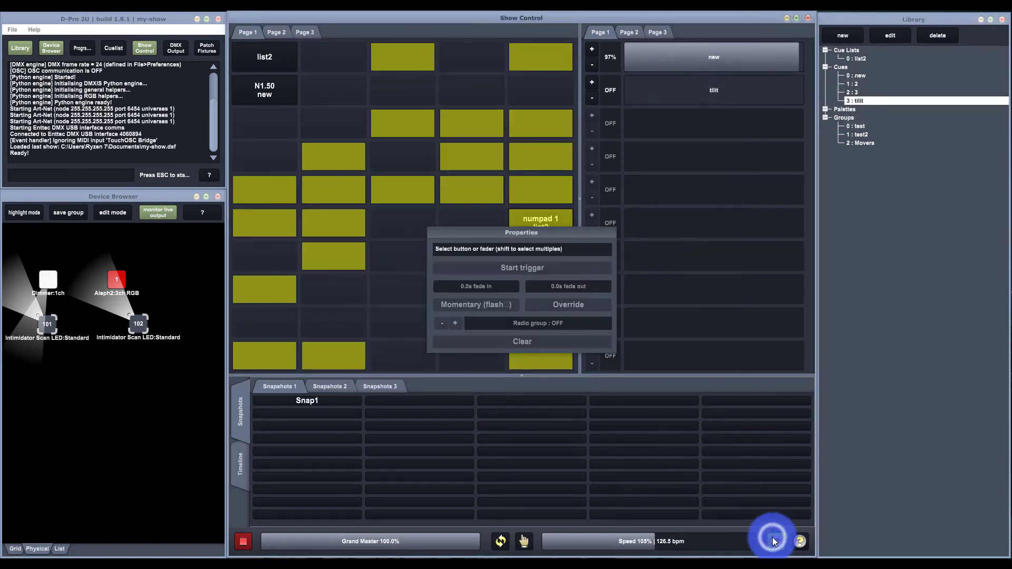
left_click(633, 86)
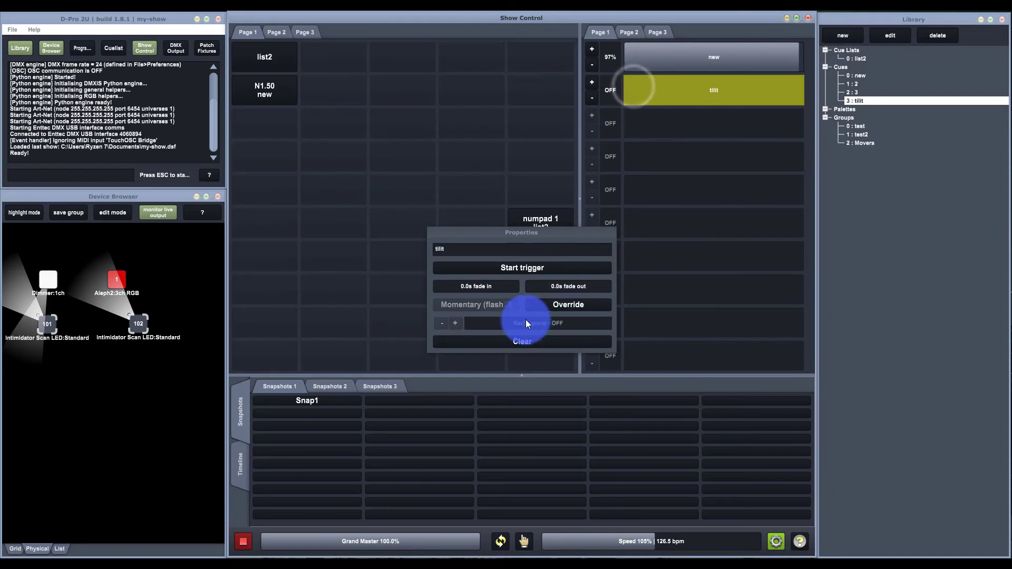
left_click(552, 305)
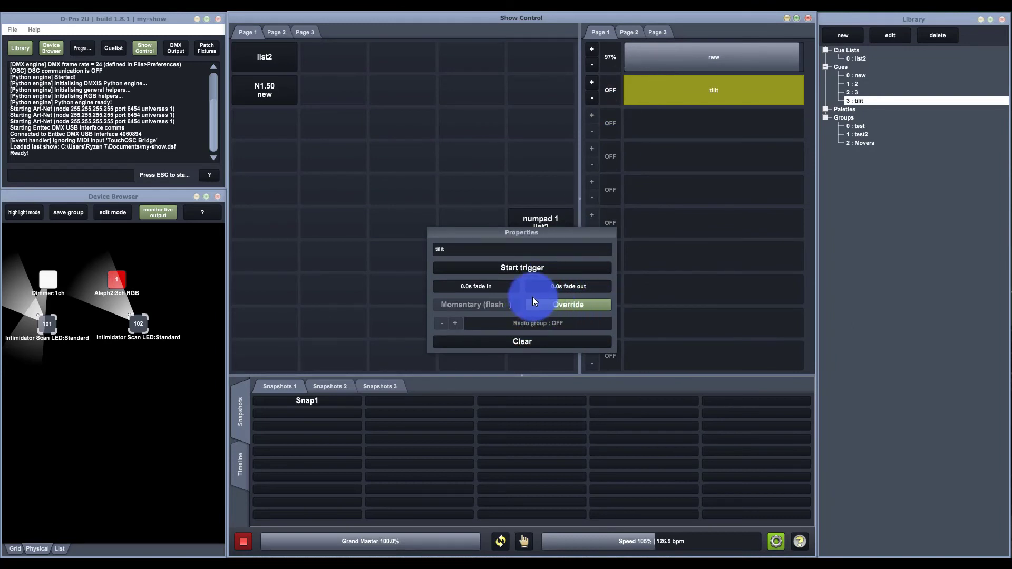
left_click(777, 541)
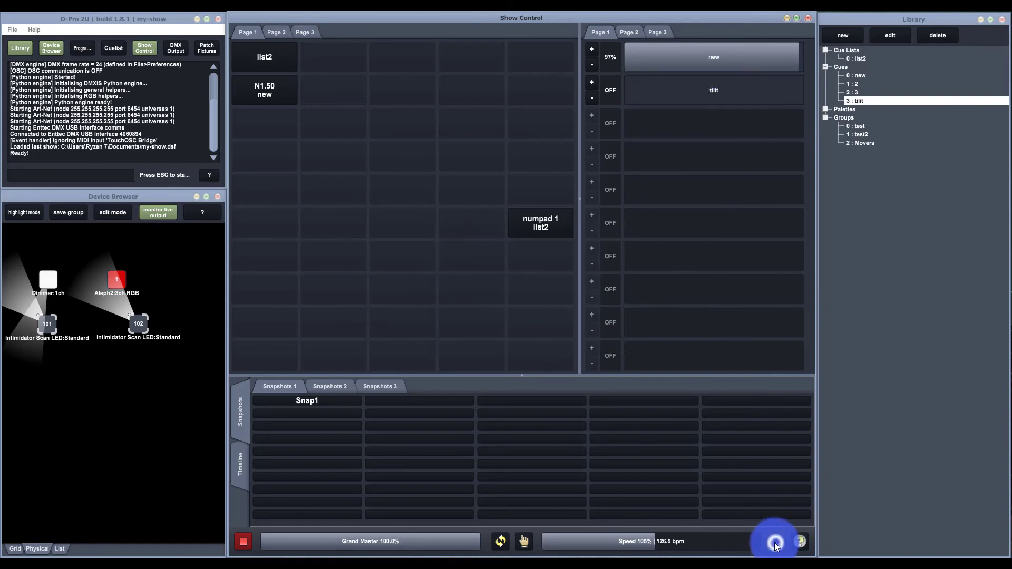
left_click_drag(631, 87, 797, 121)
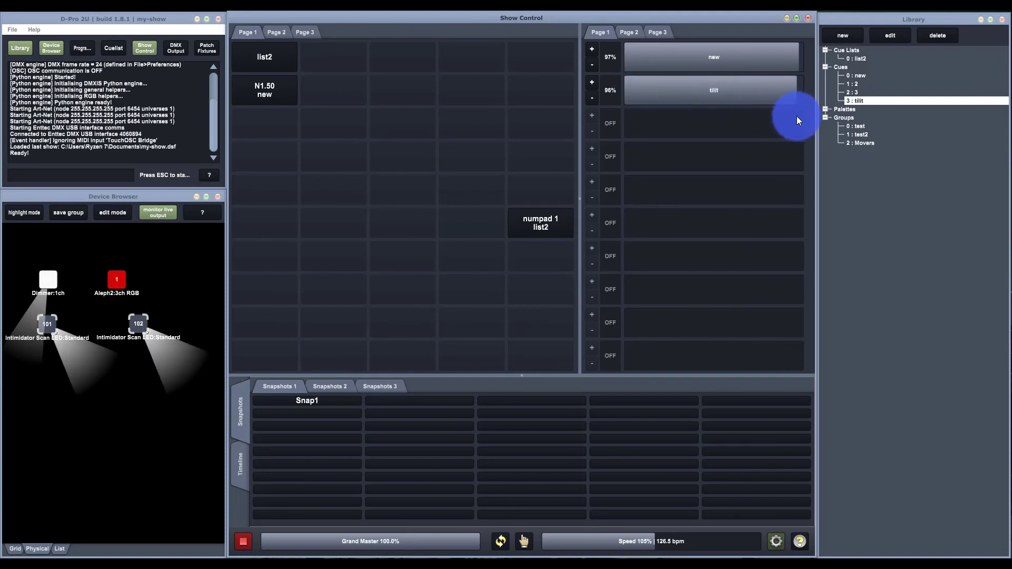